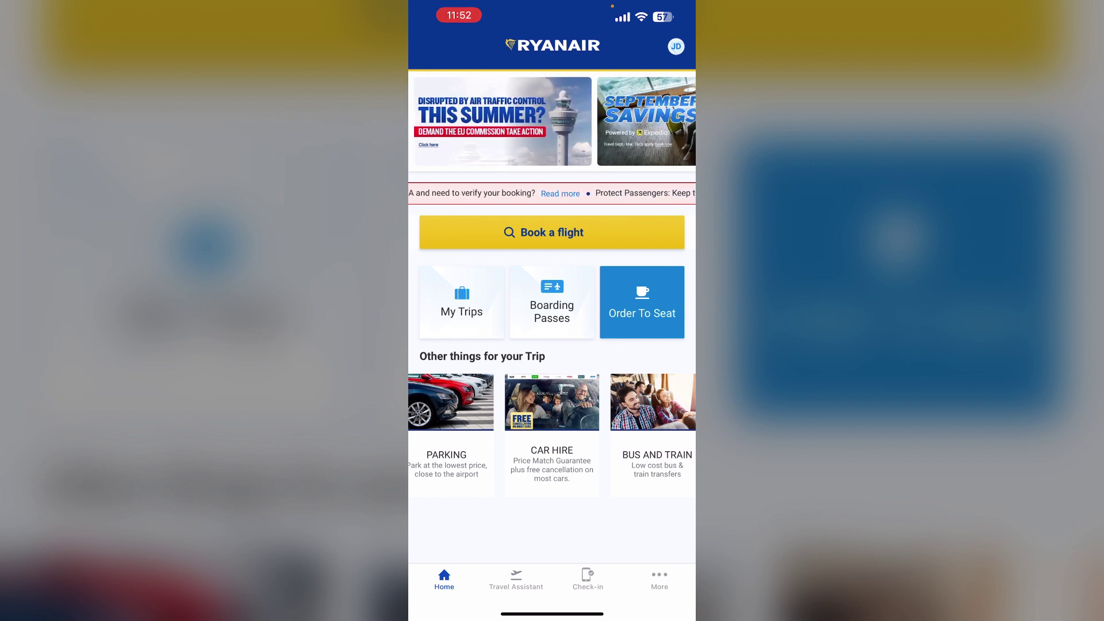
Go to My Trips to reach the booking retrieval form by reservation number and email.
left_click(551, 306)
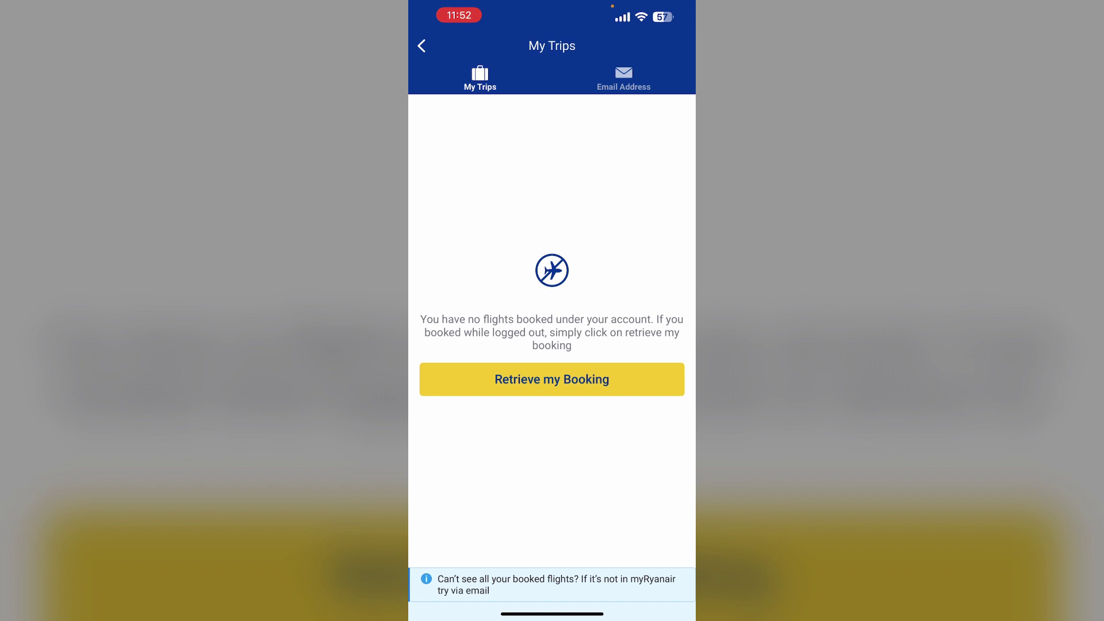
left_click(551, 379)
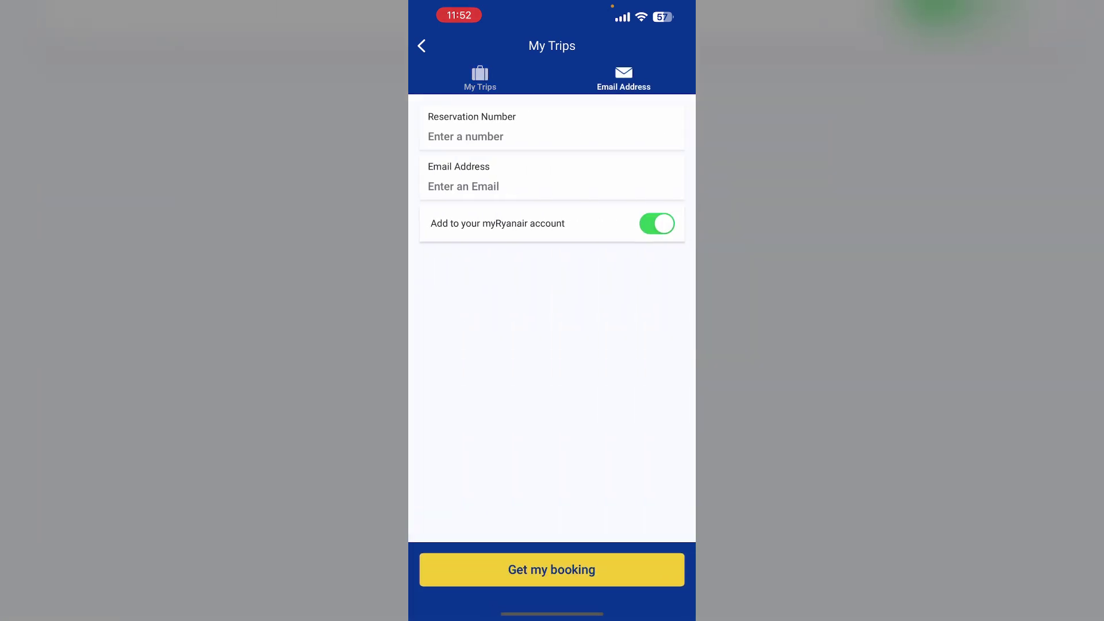